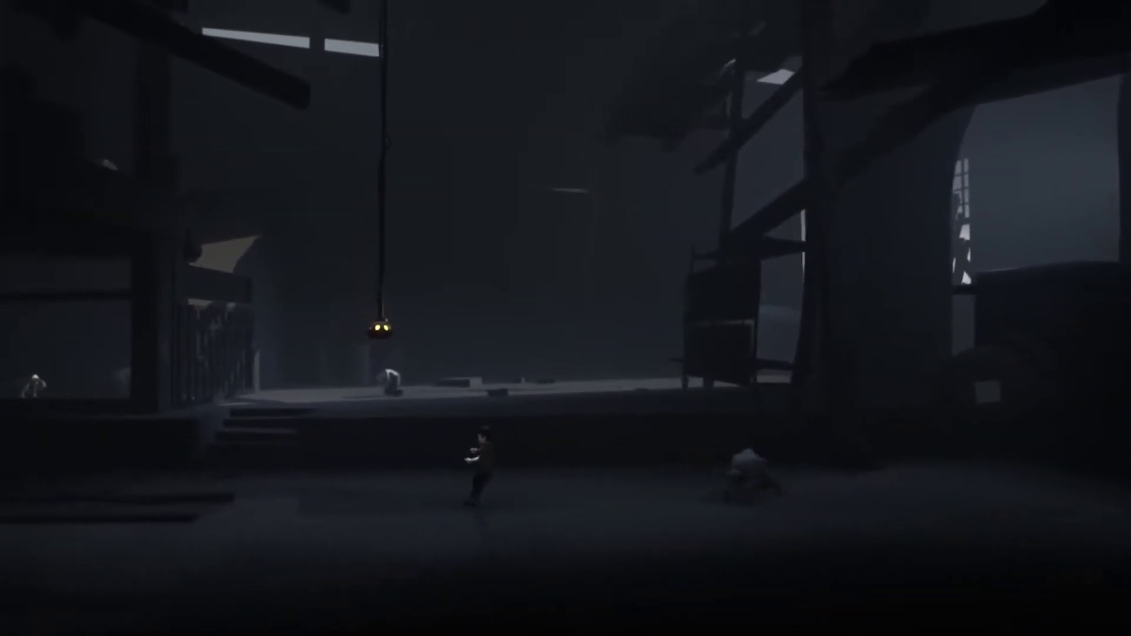
key(Right)
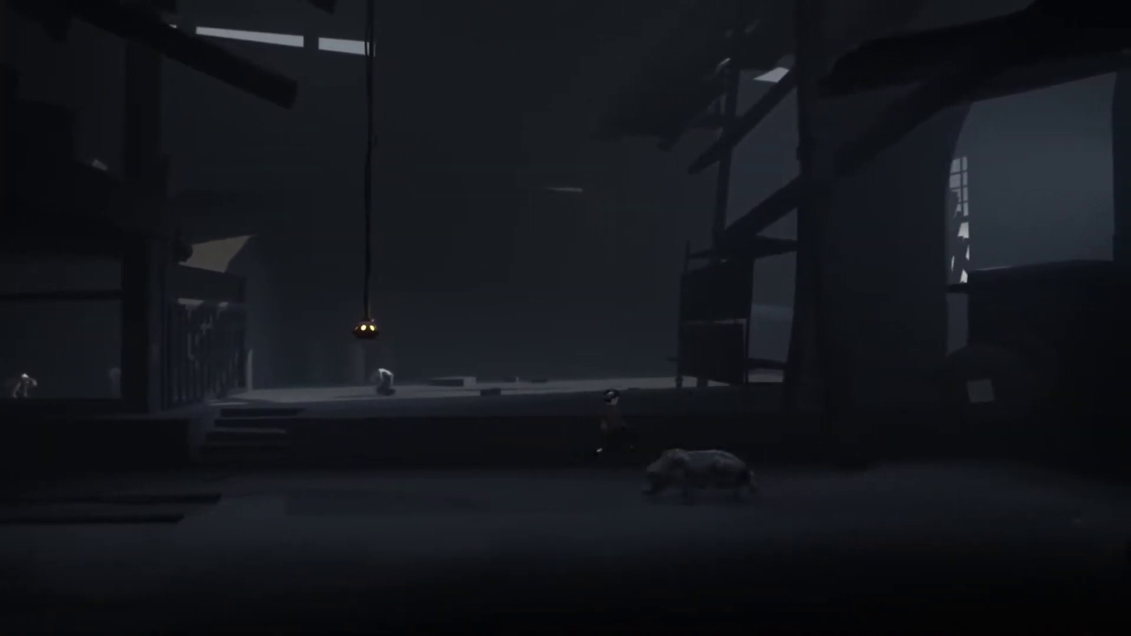
key(Right)
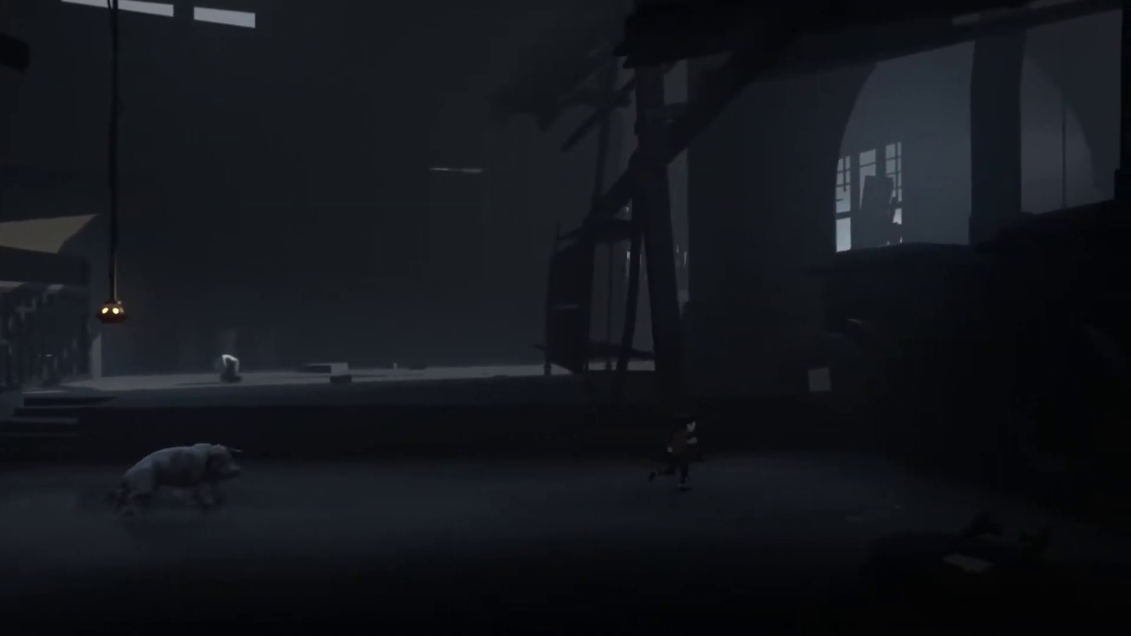
key(Right)
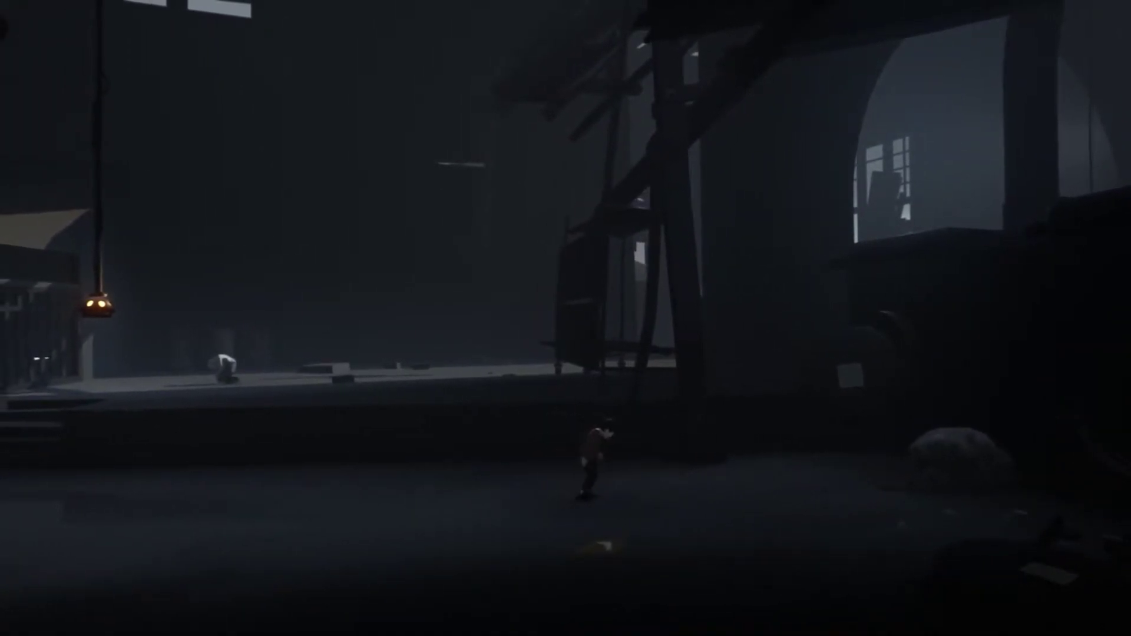
key(Right)
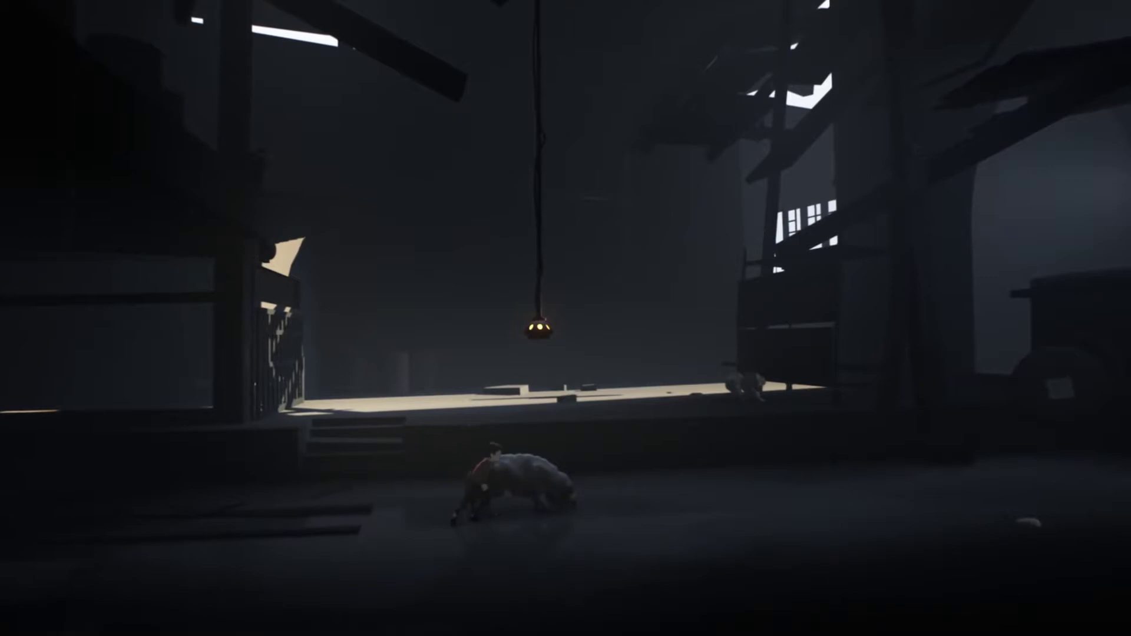
key(Right)
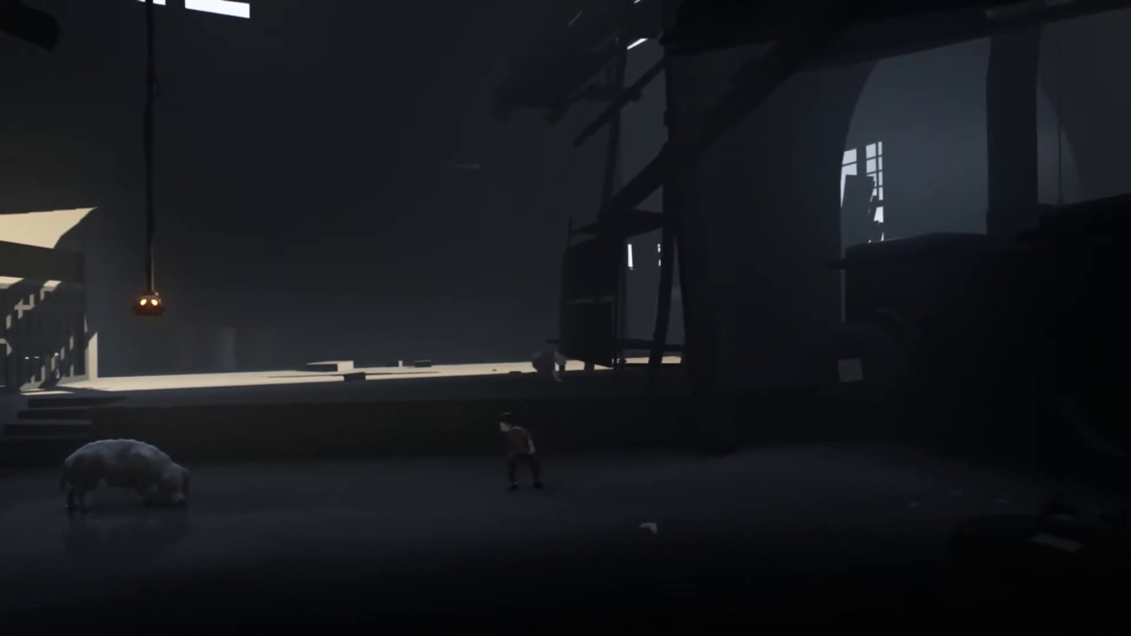
key(Left)
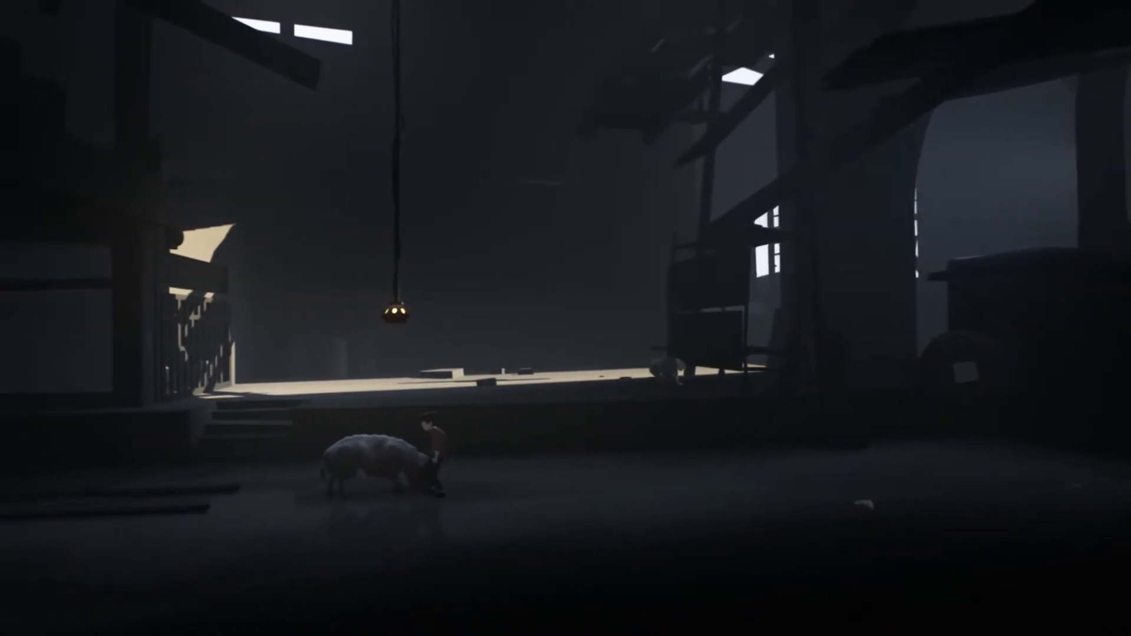
key(Up)
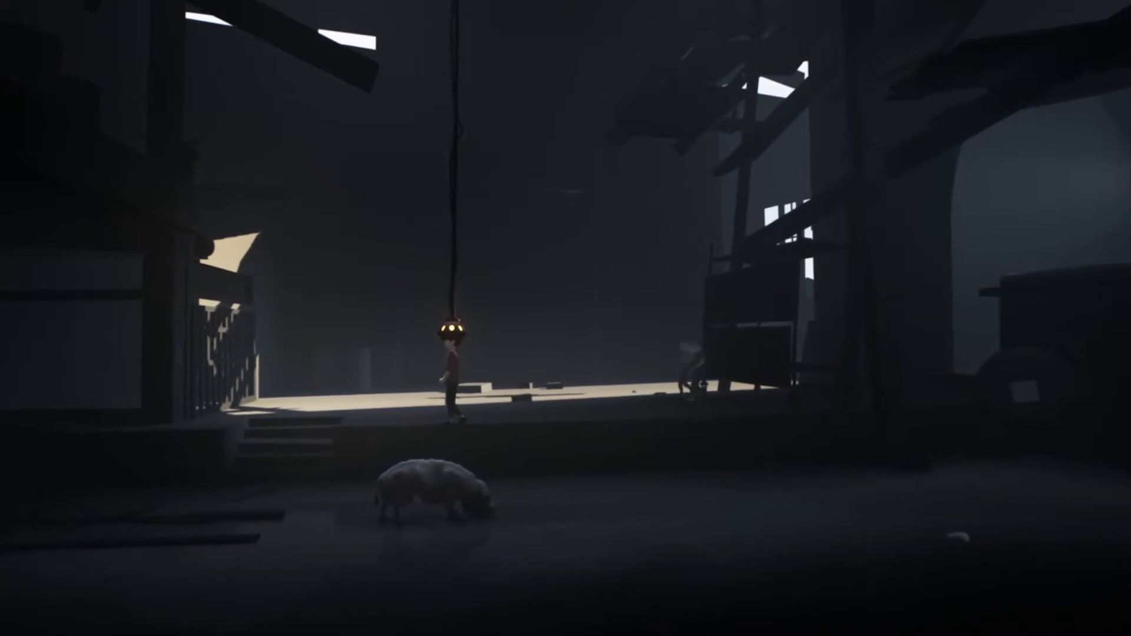
key(Left)
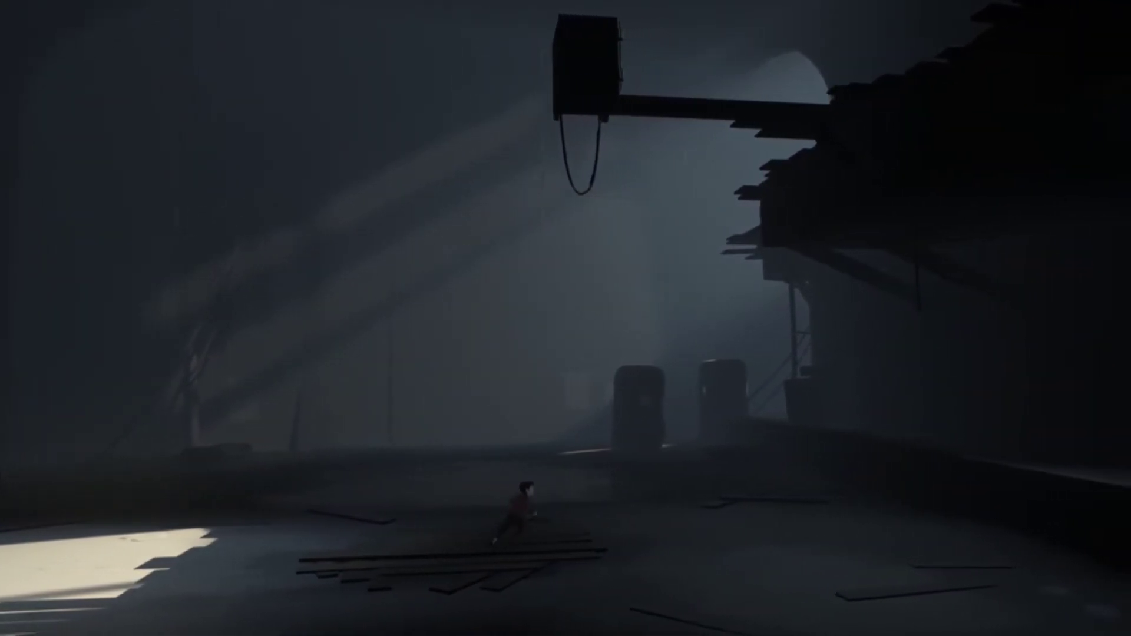
key(Right)
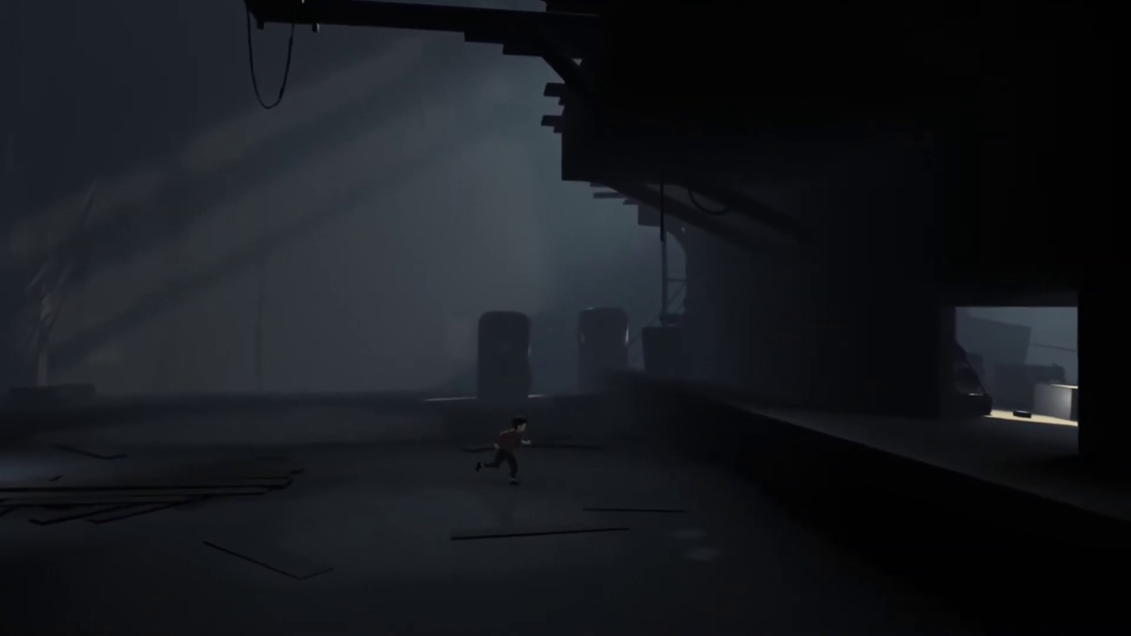
key(Right)
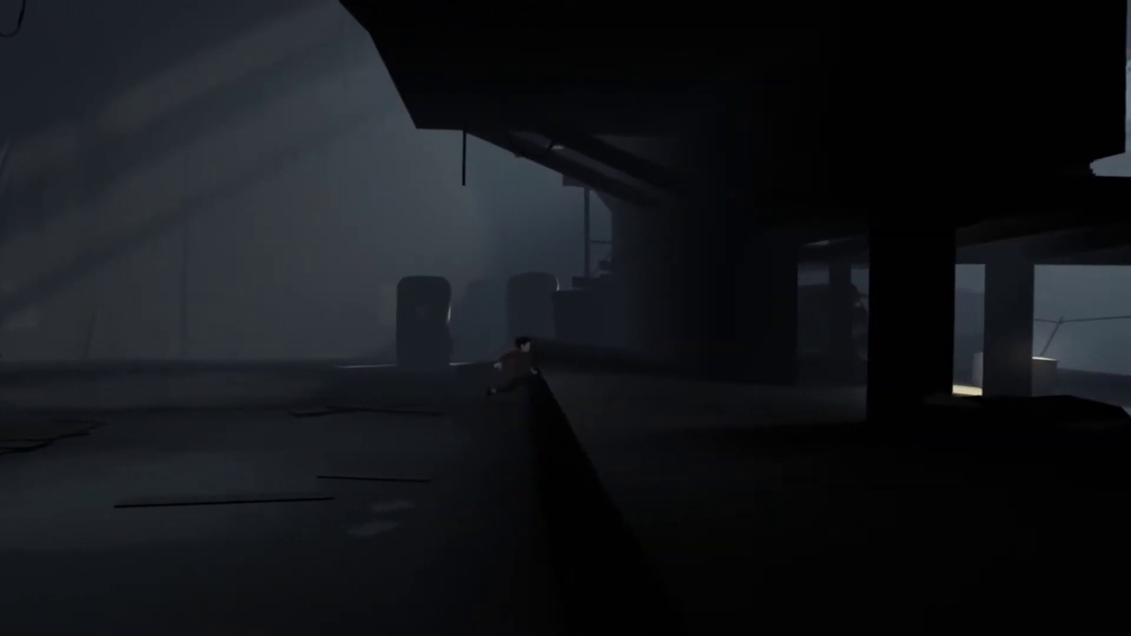
key(Right)
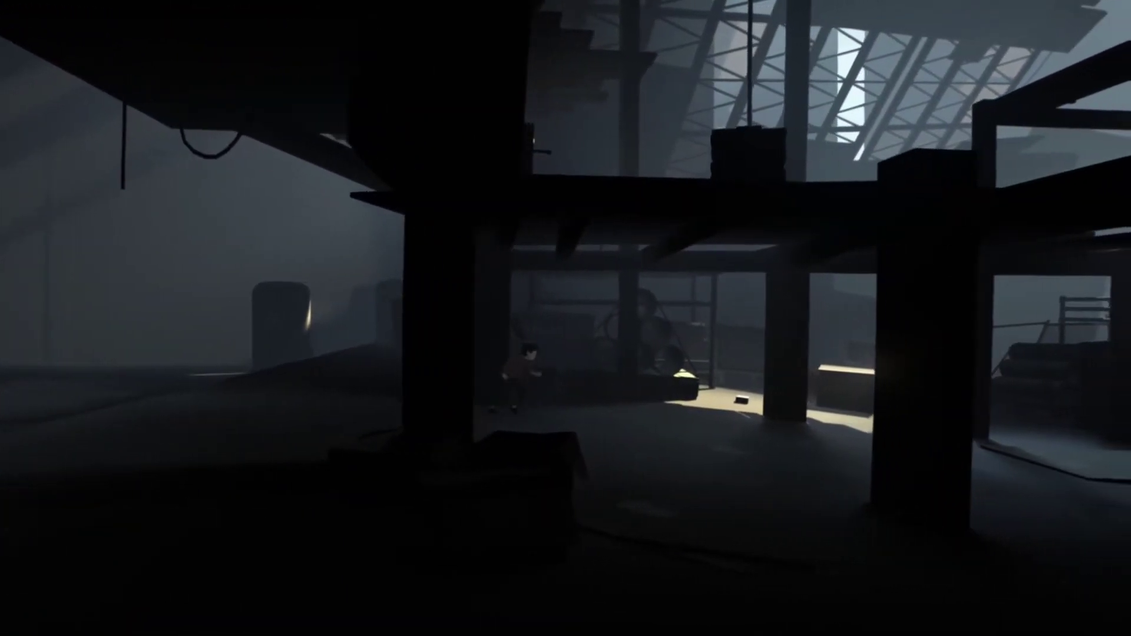
key(Right)
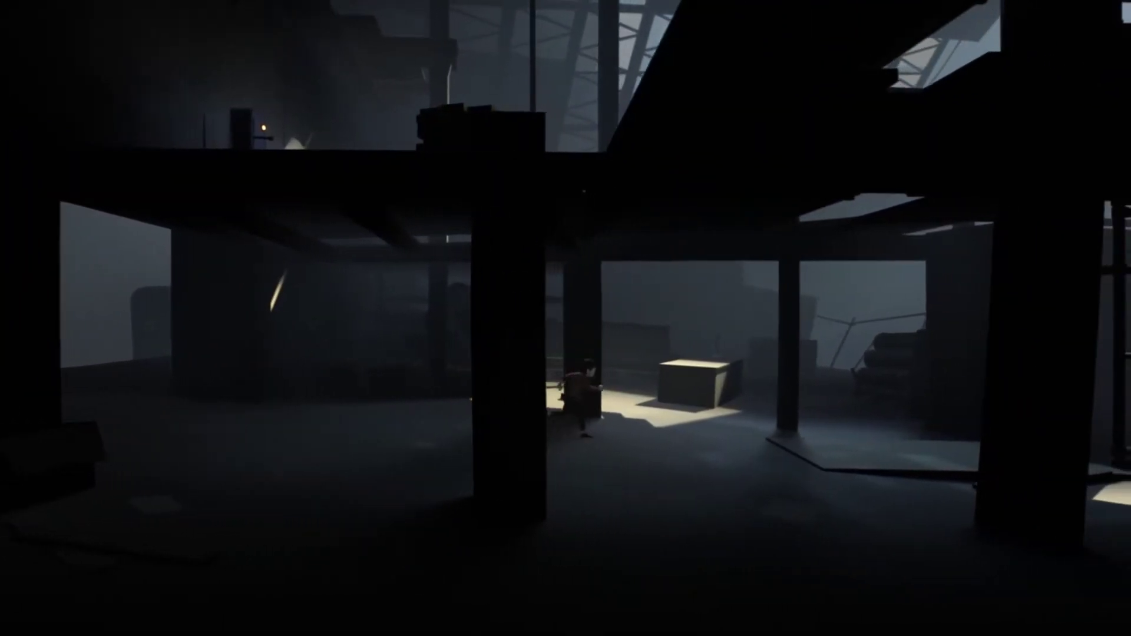
key(Right)
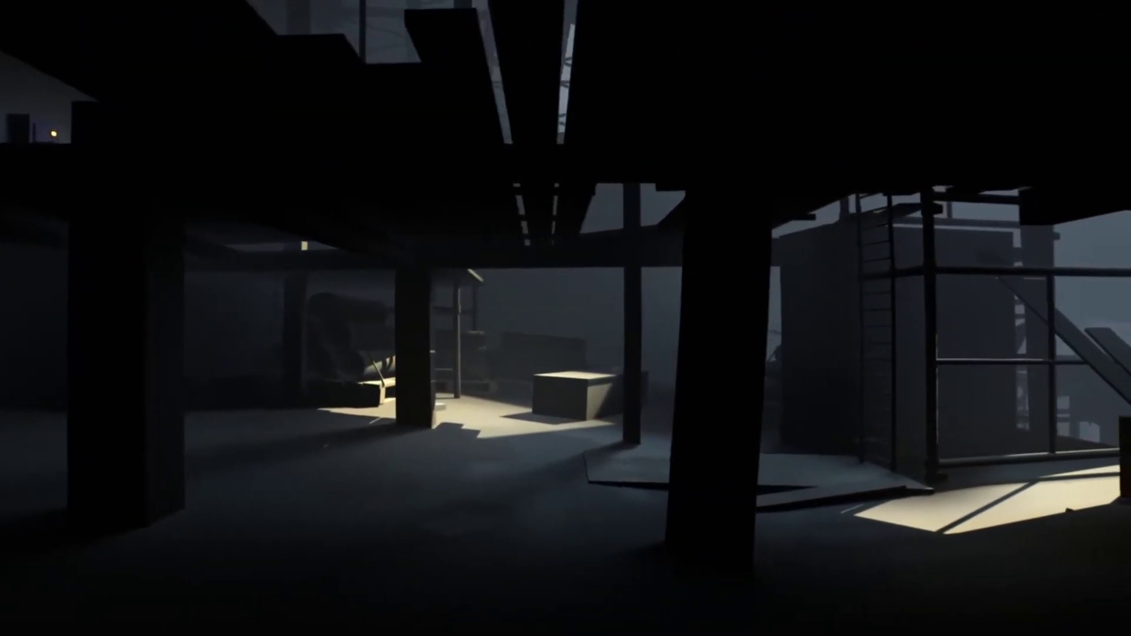
key(Right)
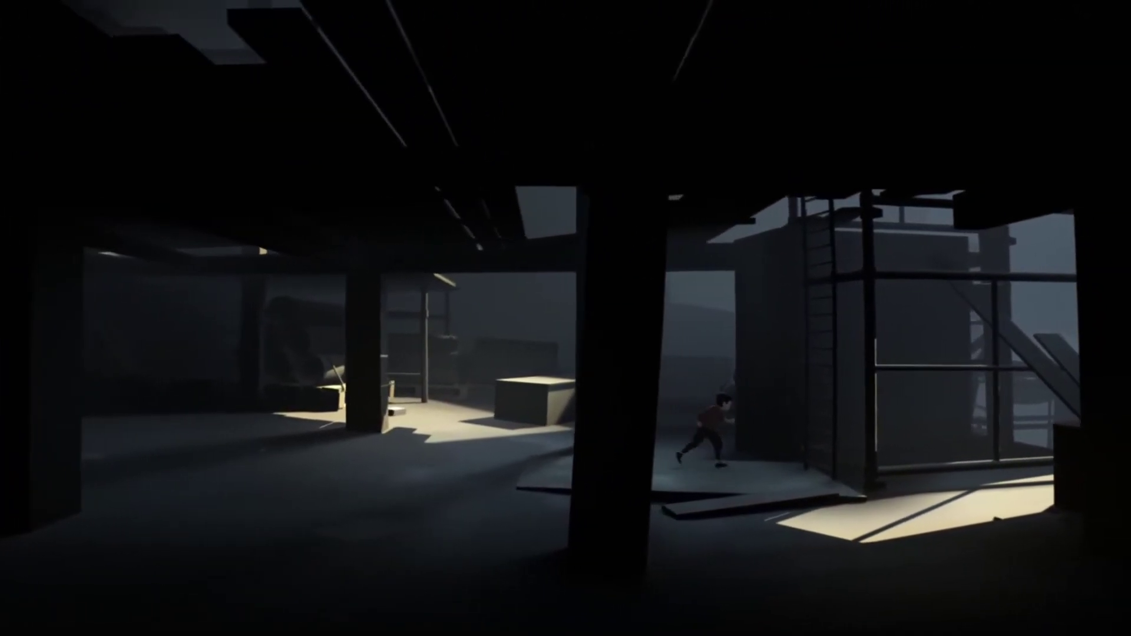
key(Up)
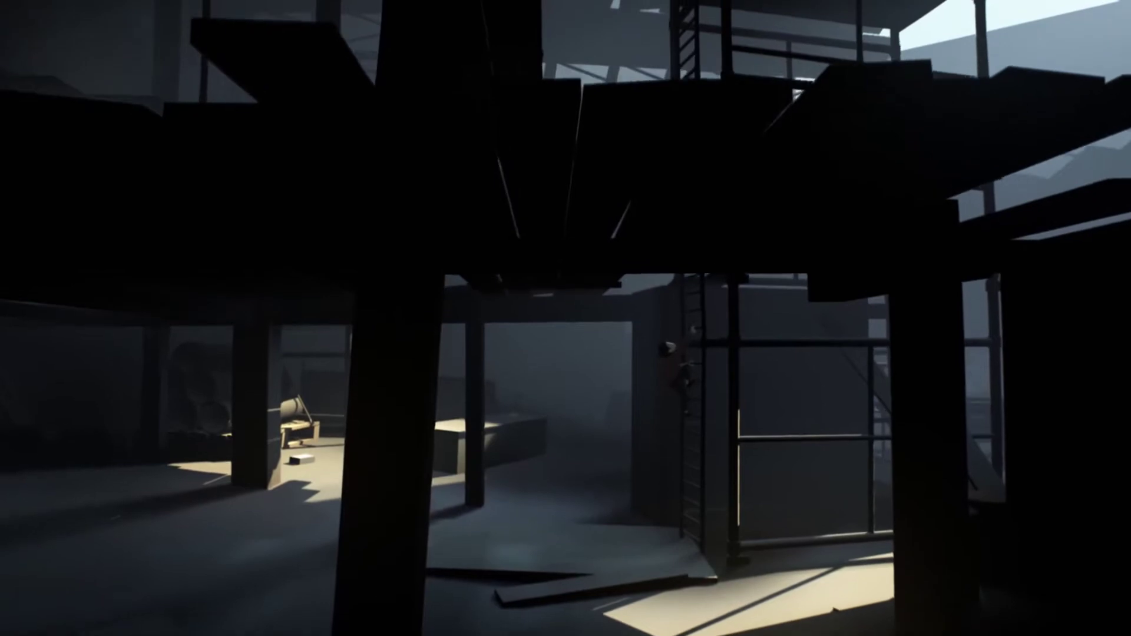
key(Up)
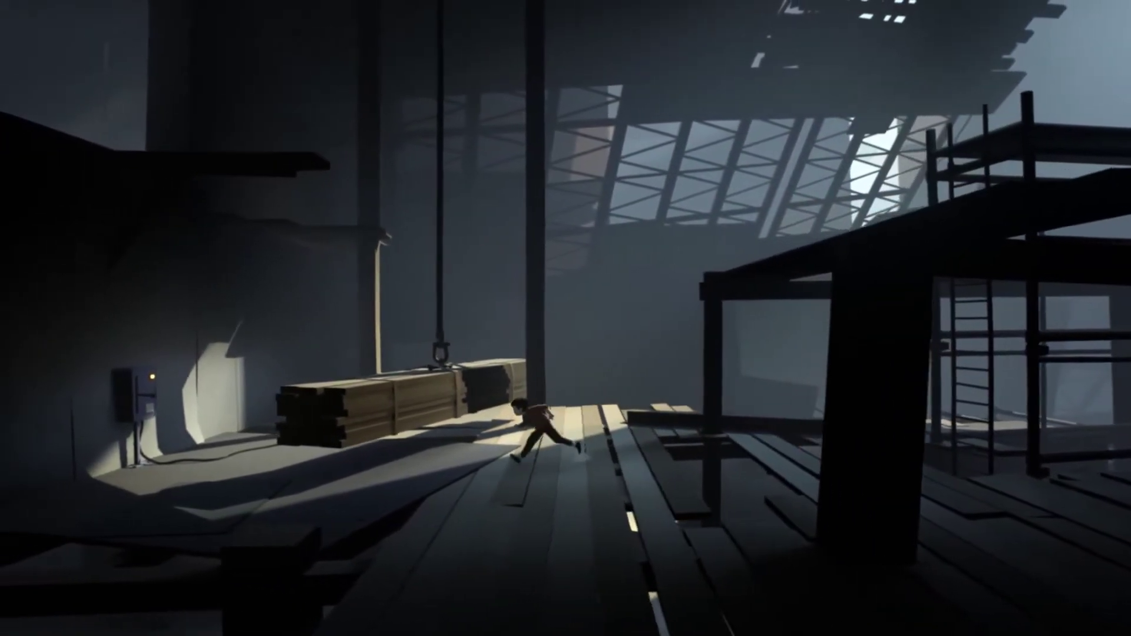
key(Up)
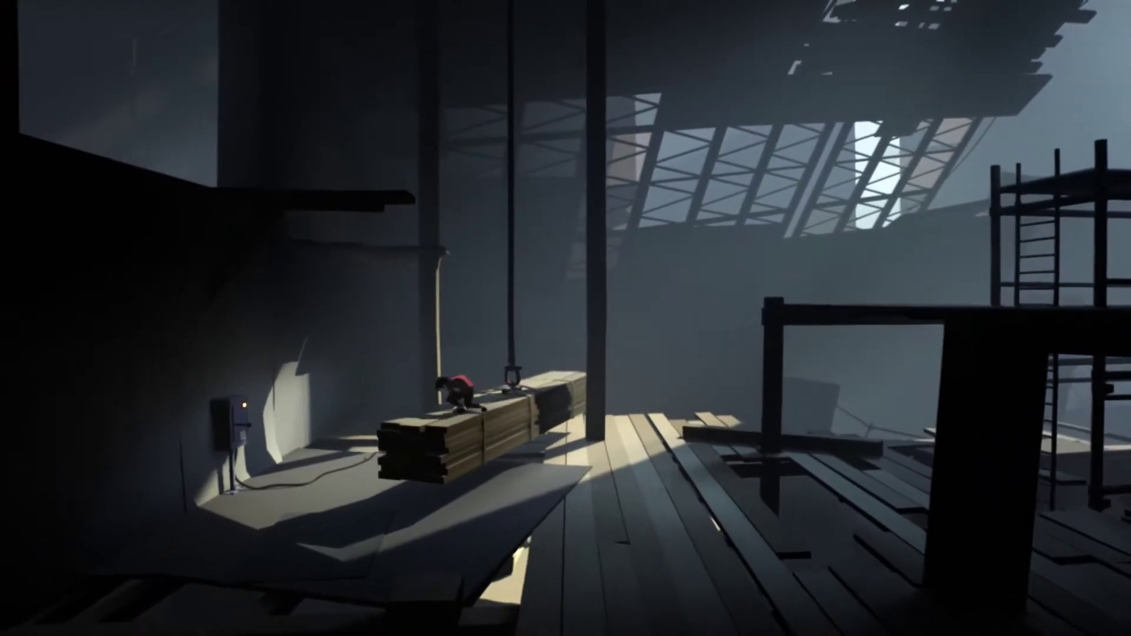
key(Left)
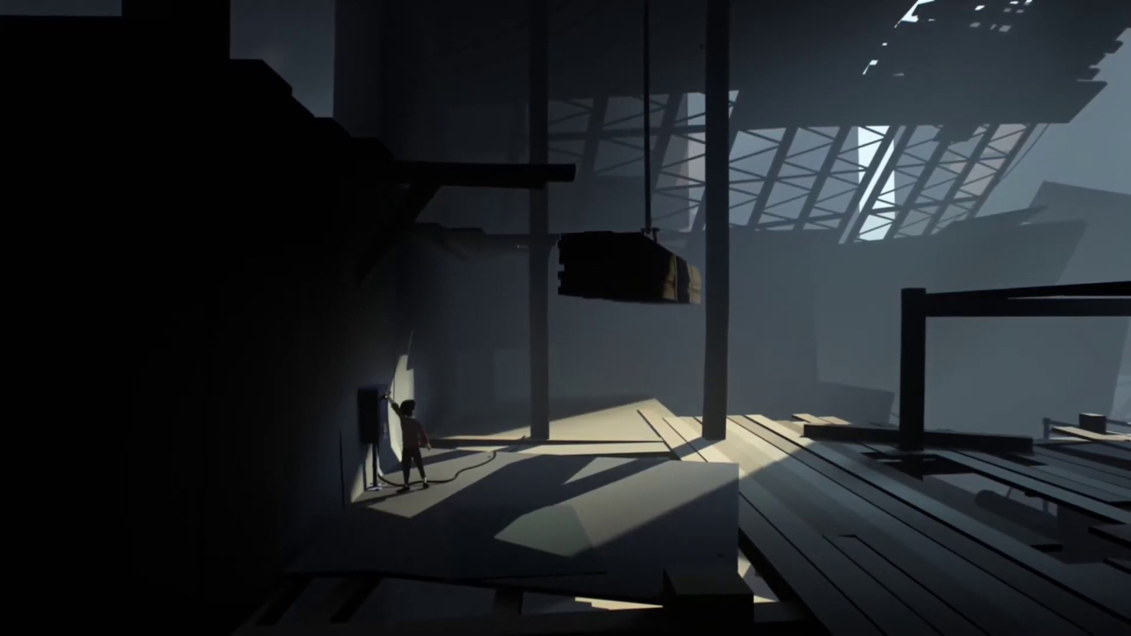
key(Right)
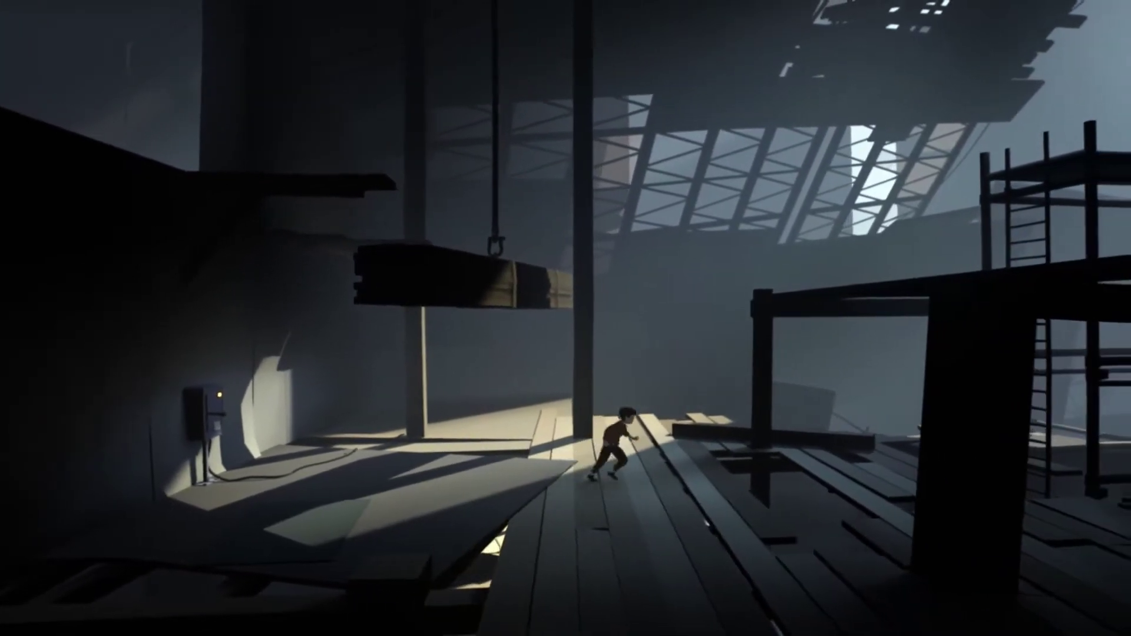
key(Right)
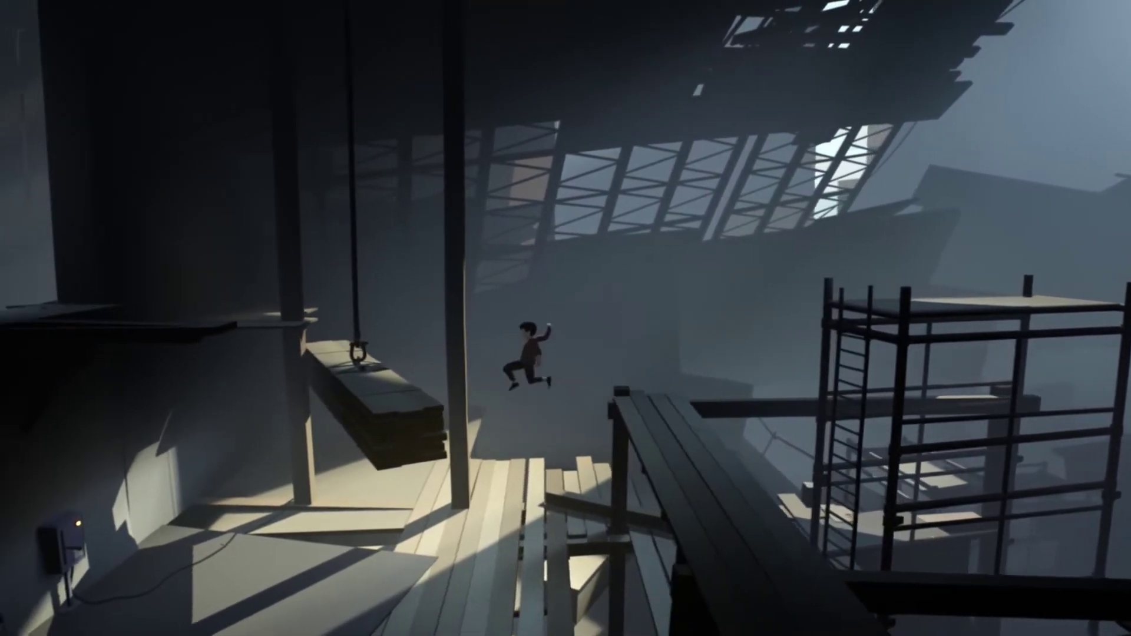
key(Left)
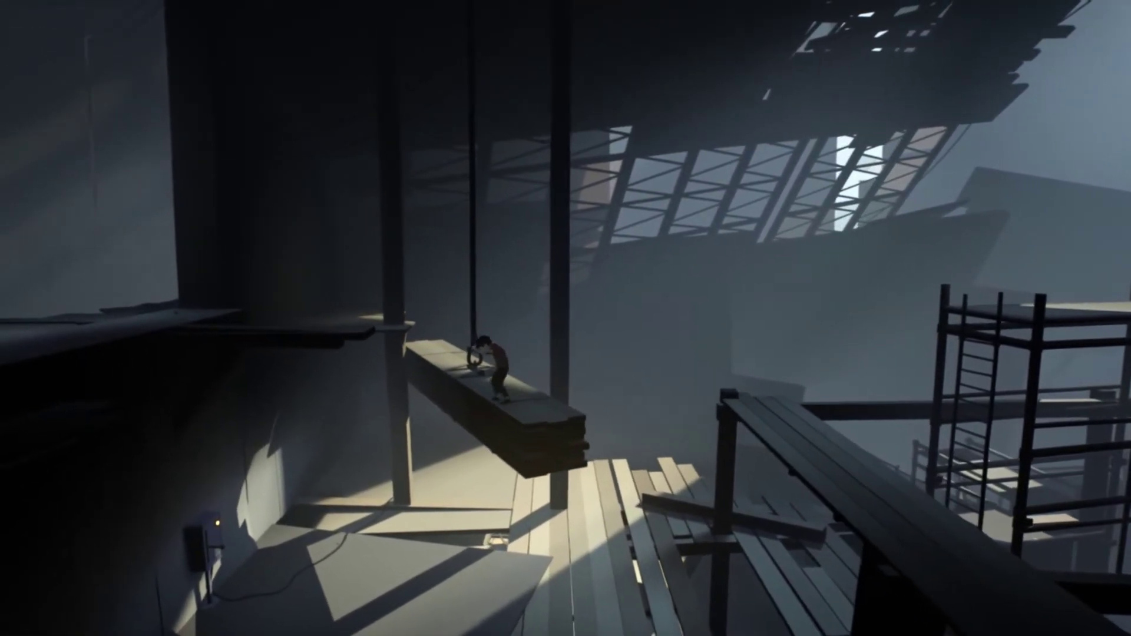
key(Left)
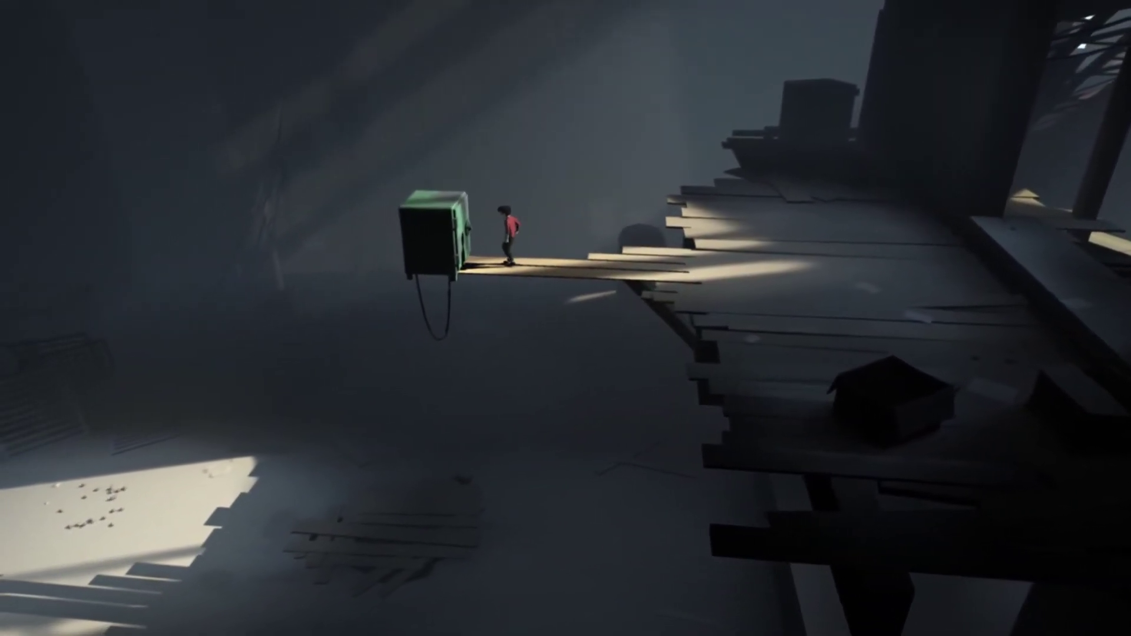
key(Left)
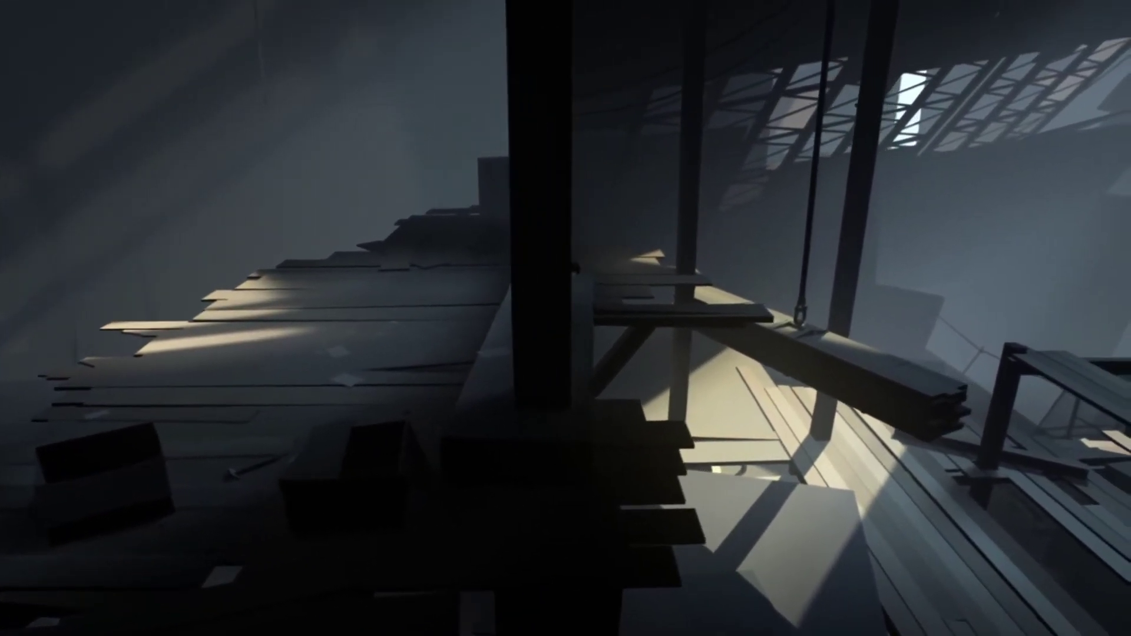
key(Right)
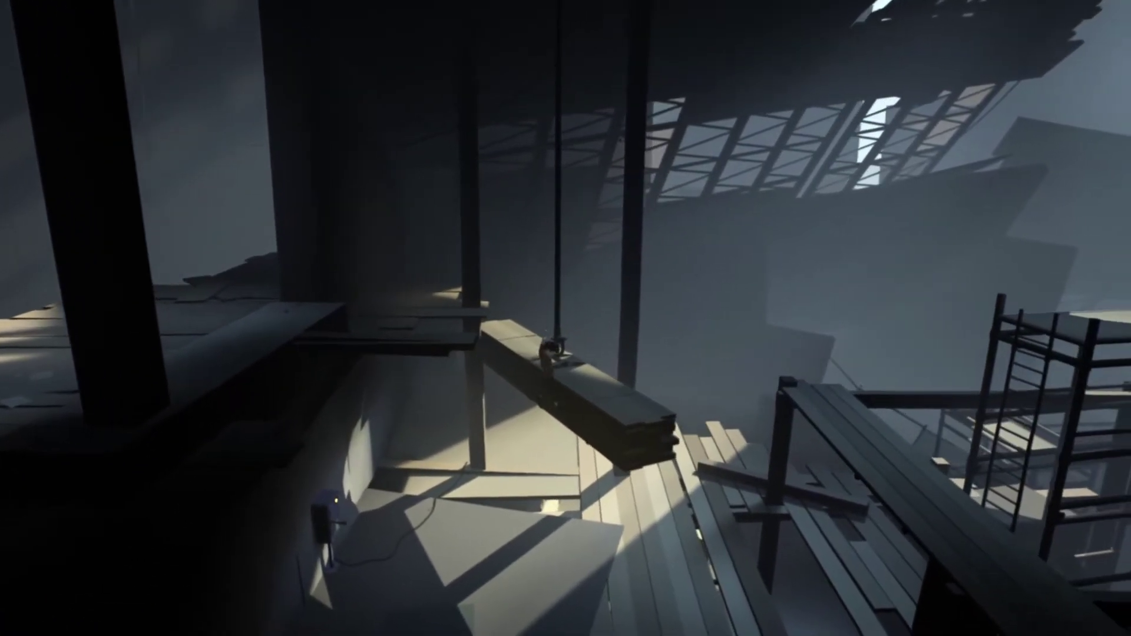
key(Up)
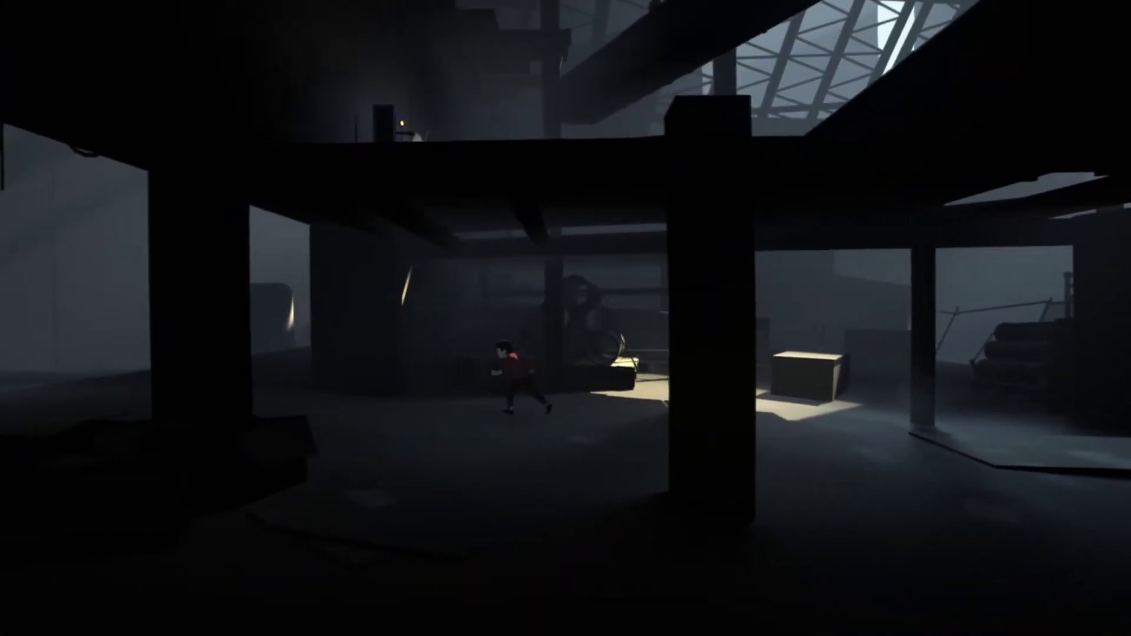
key(Left)
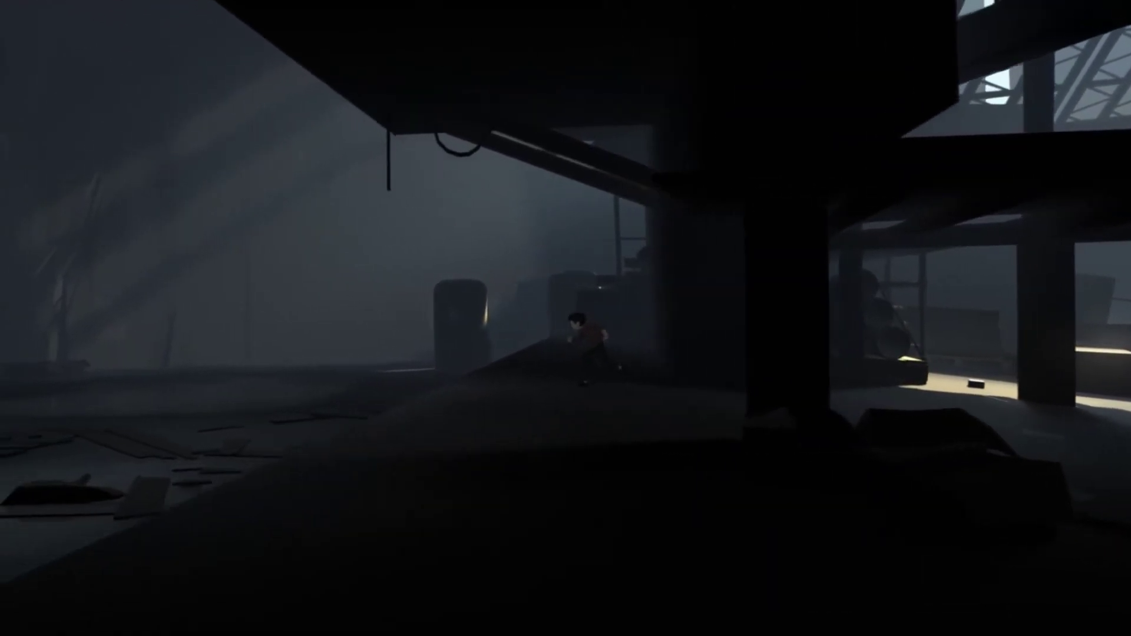
key(Left)
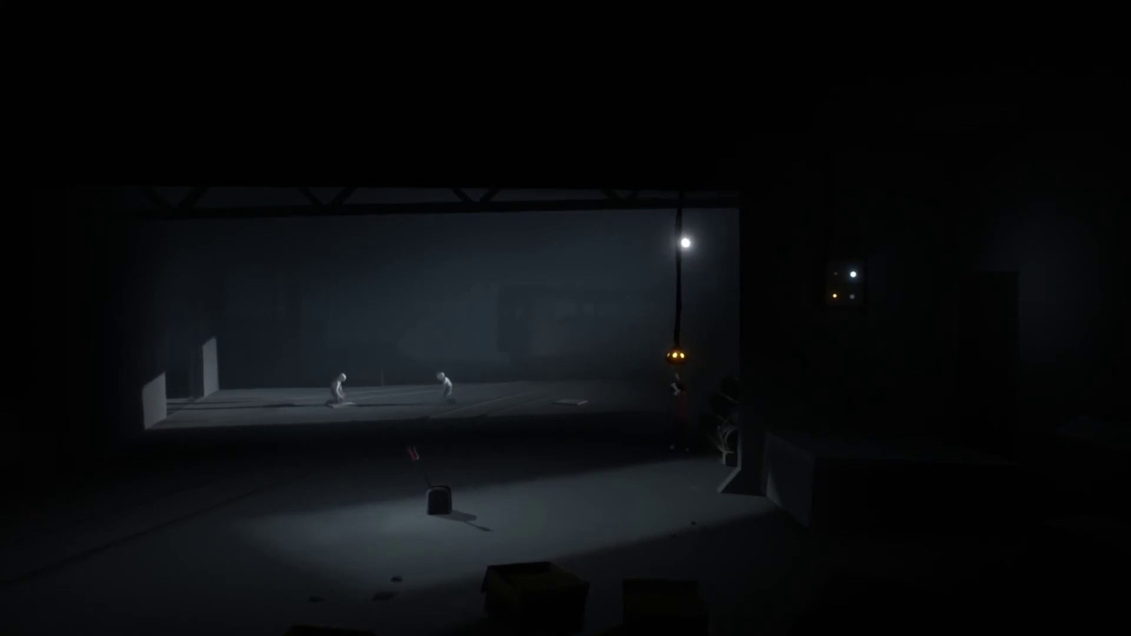
key(Left)
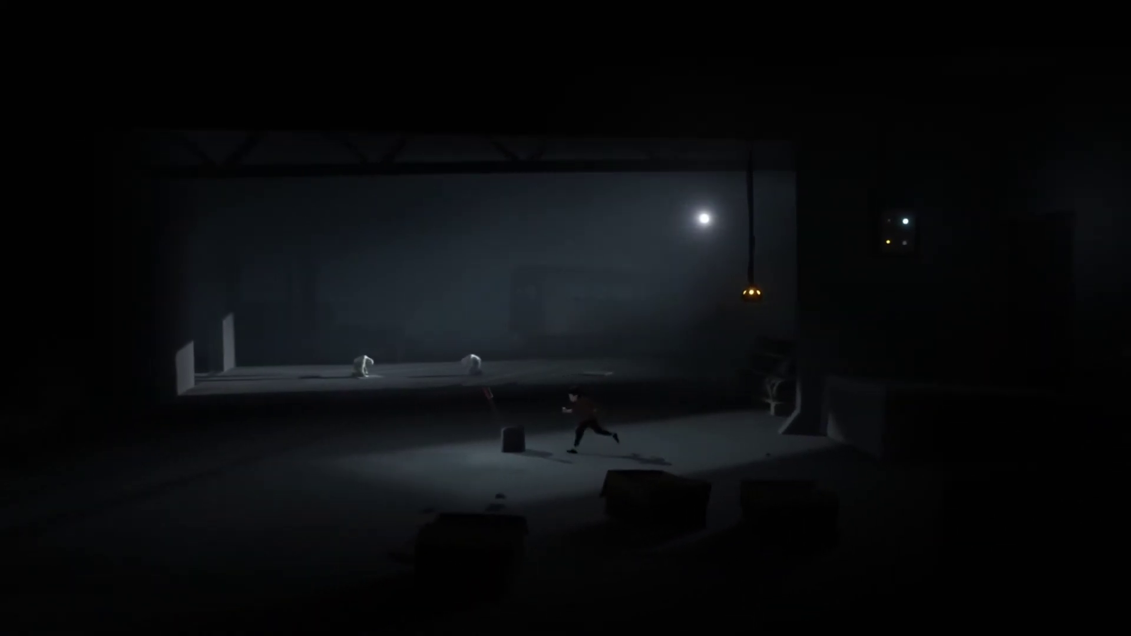
key(ctrl)
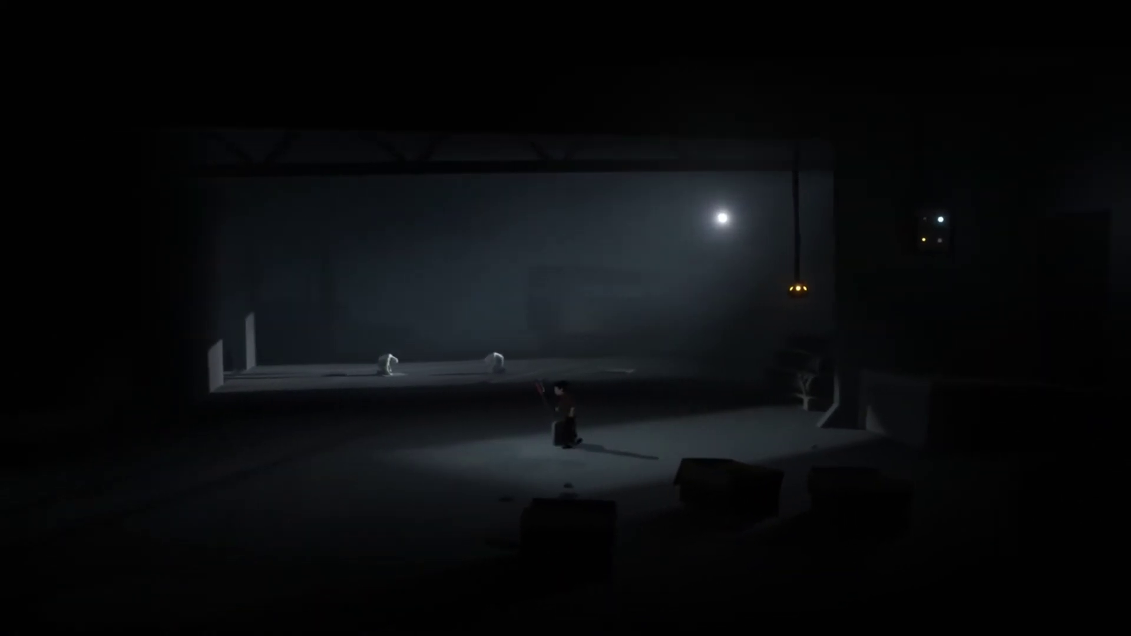
key(Right)
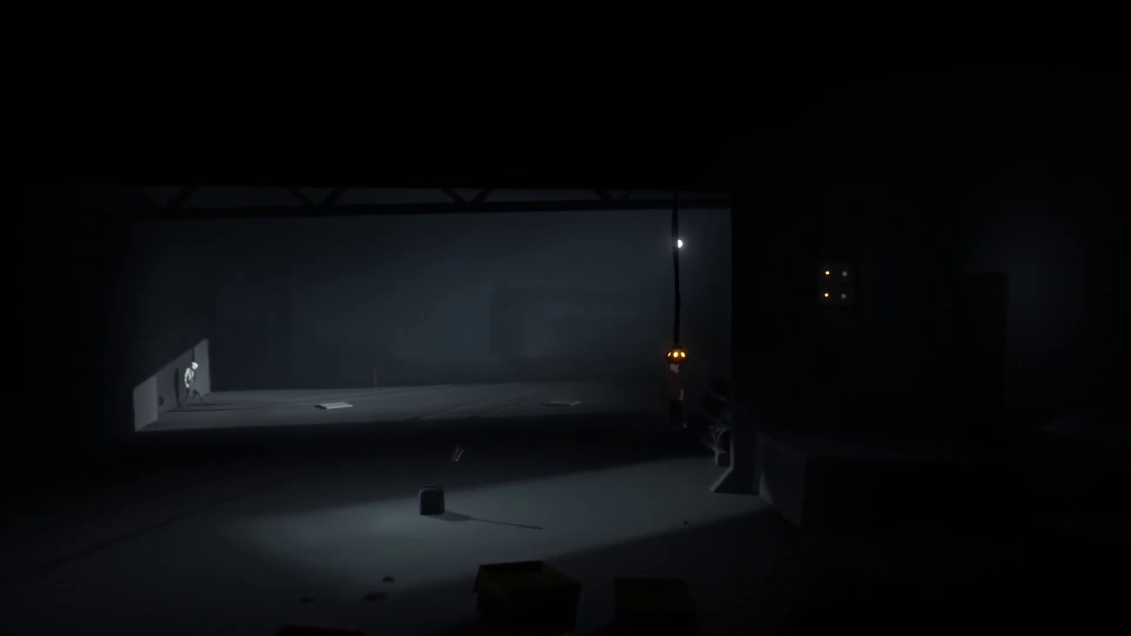
key(Right)
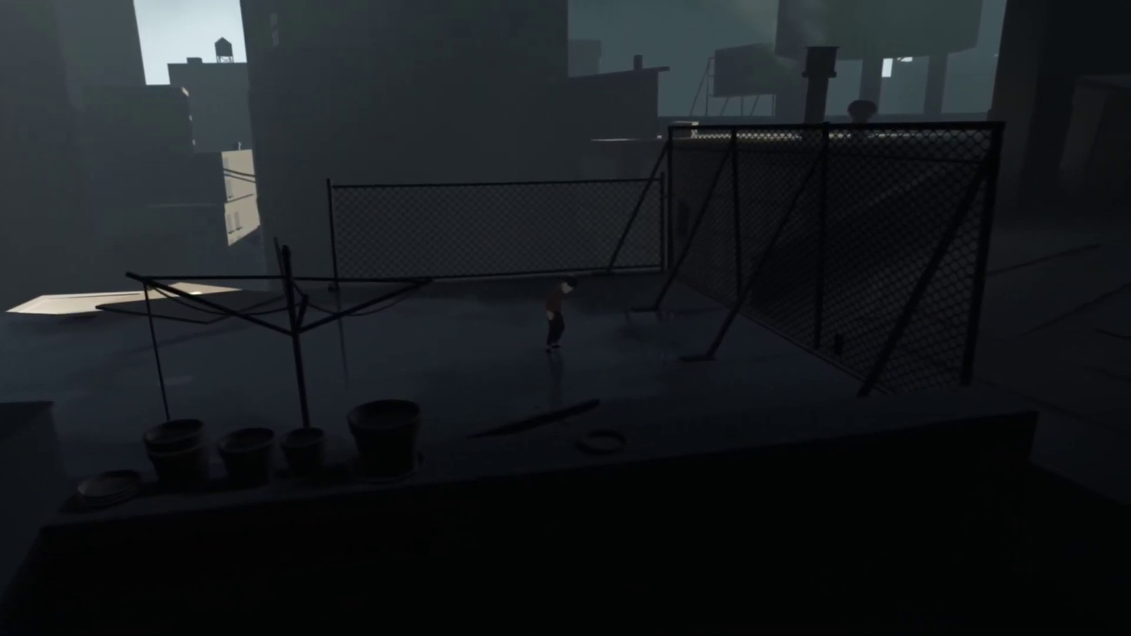
key(Right)
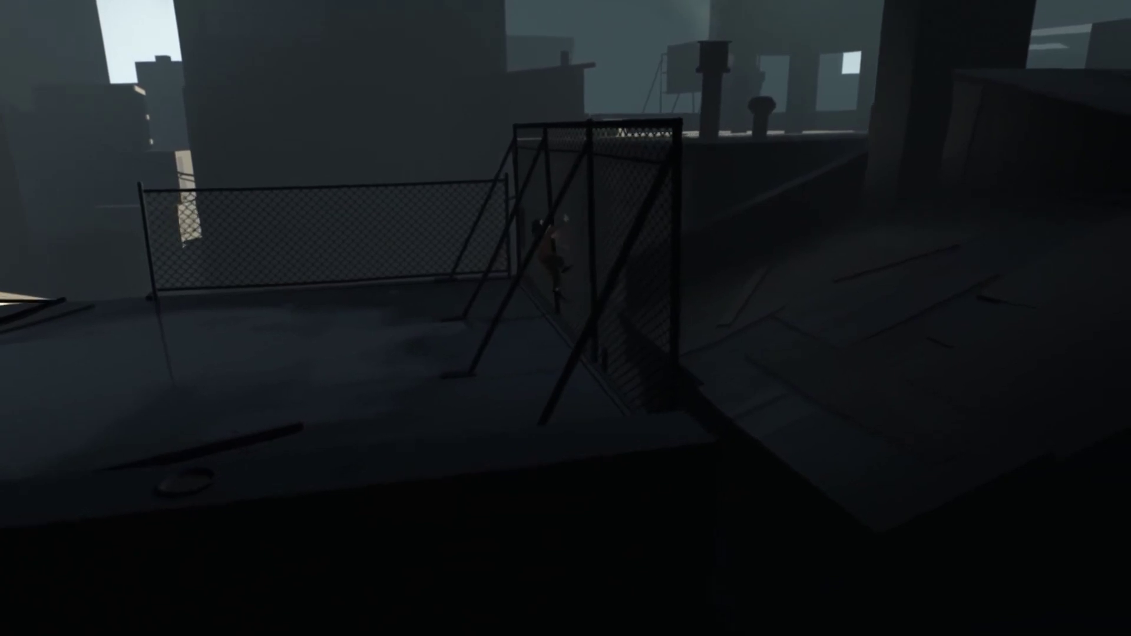
key(Up)
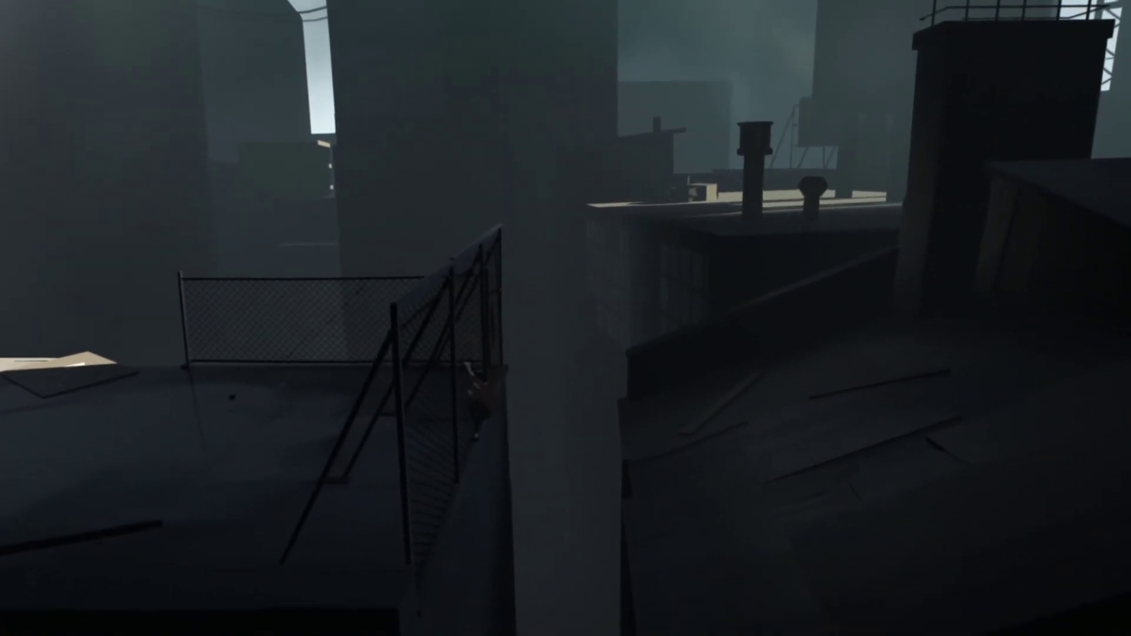
key(space)
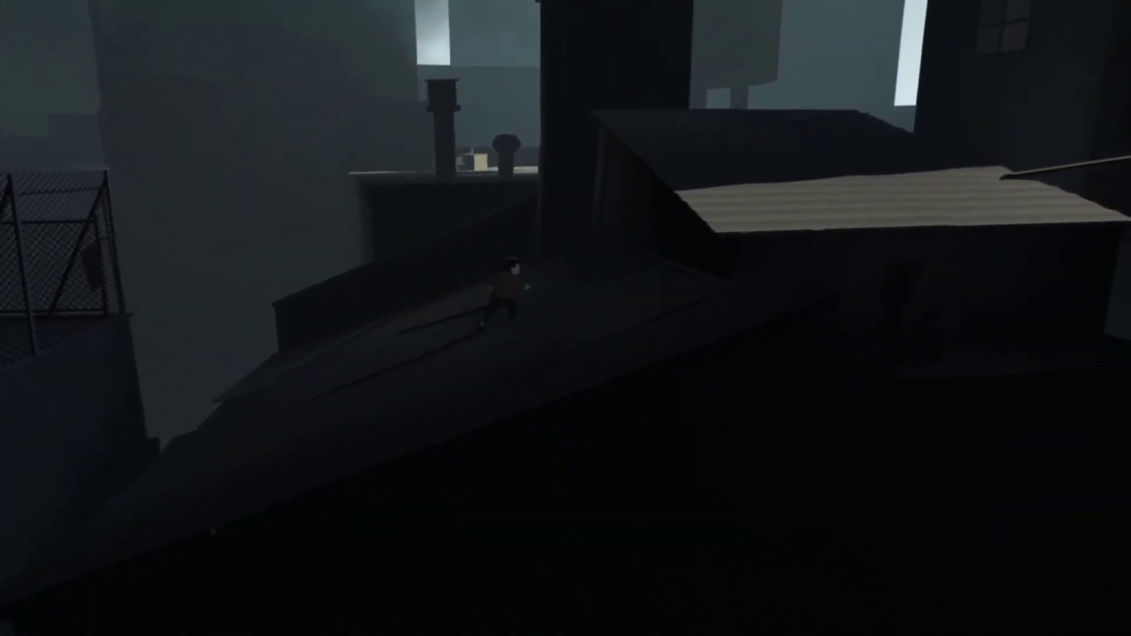
key(Right)
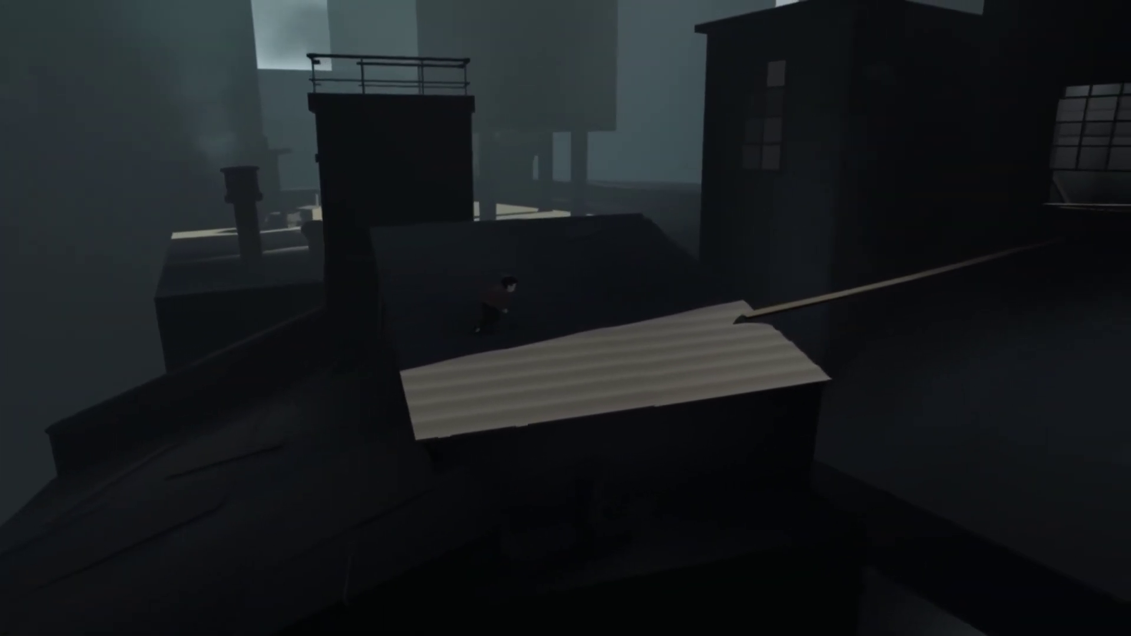
key(Right)
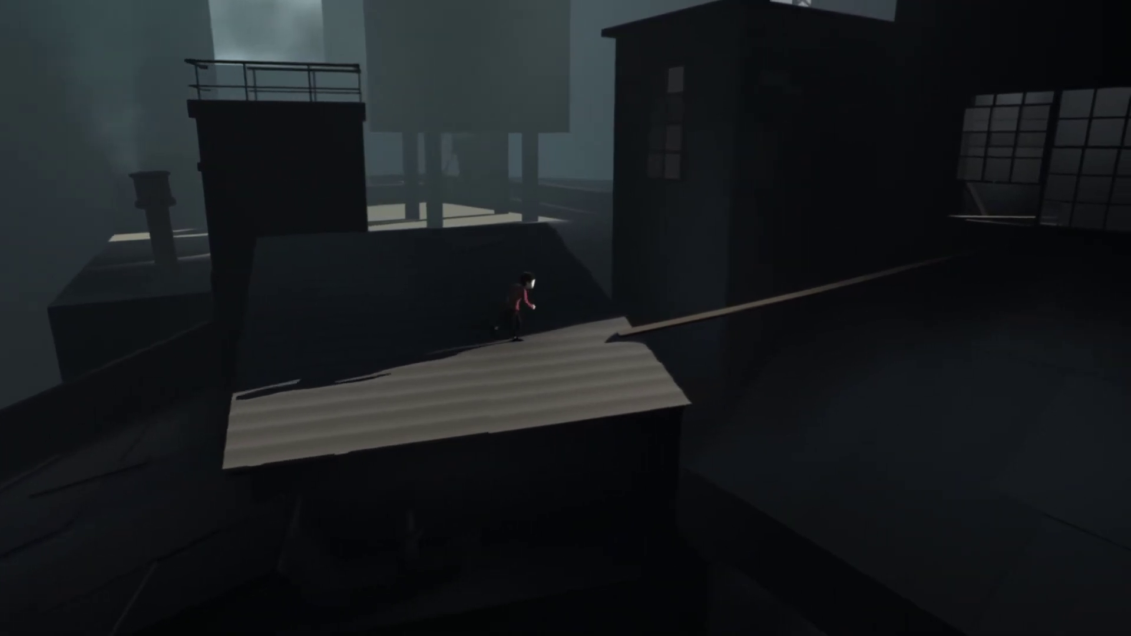
key(Right)
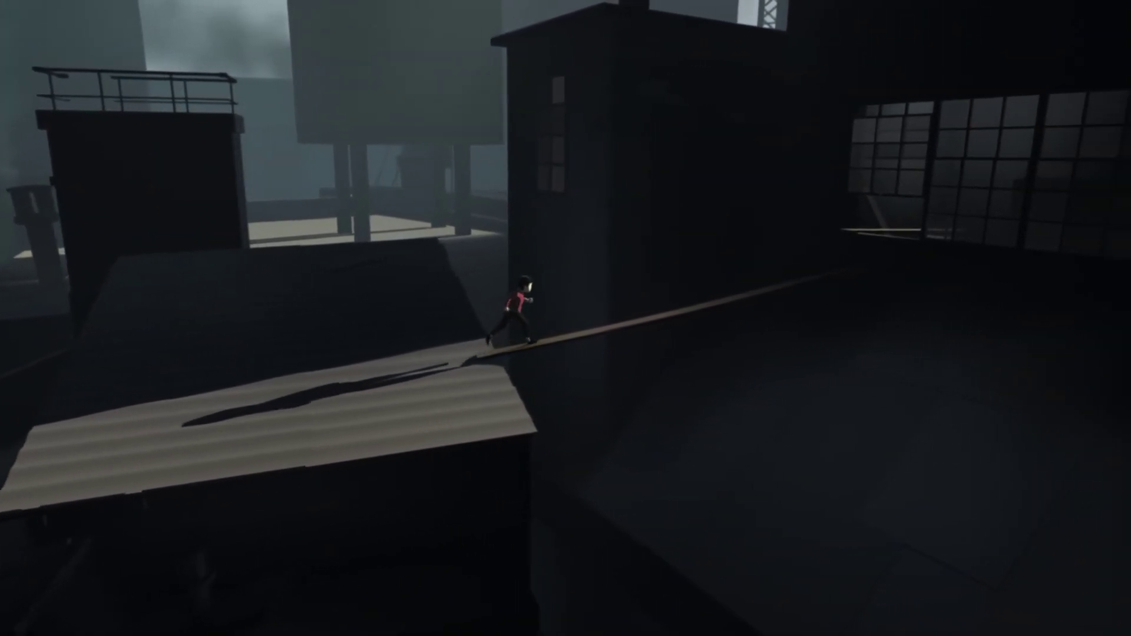